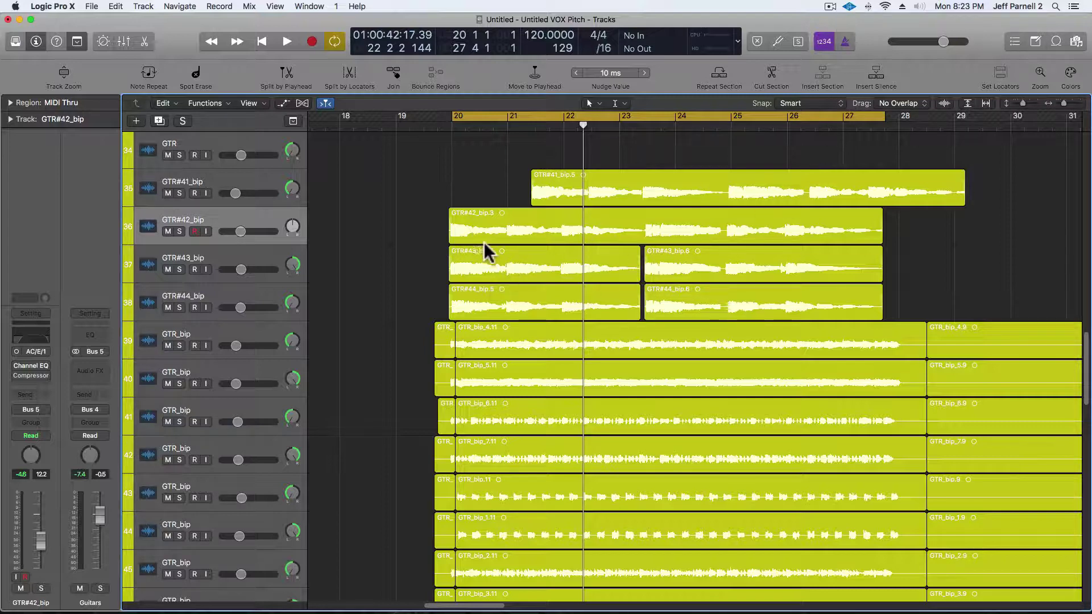
Select the GTR#42_bip.3 region and play the cycled section to check the track's level meter.
left_click(533, 227)
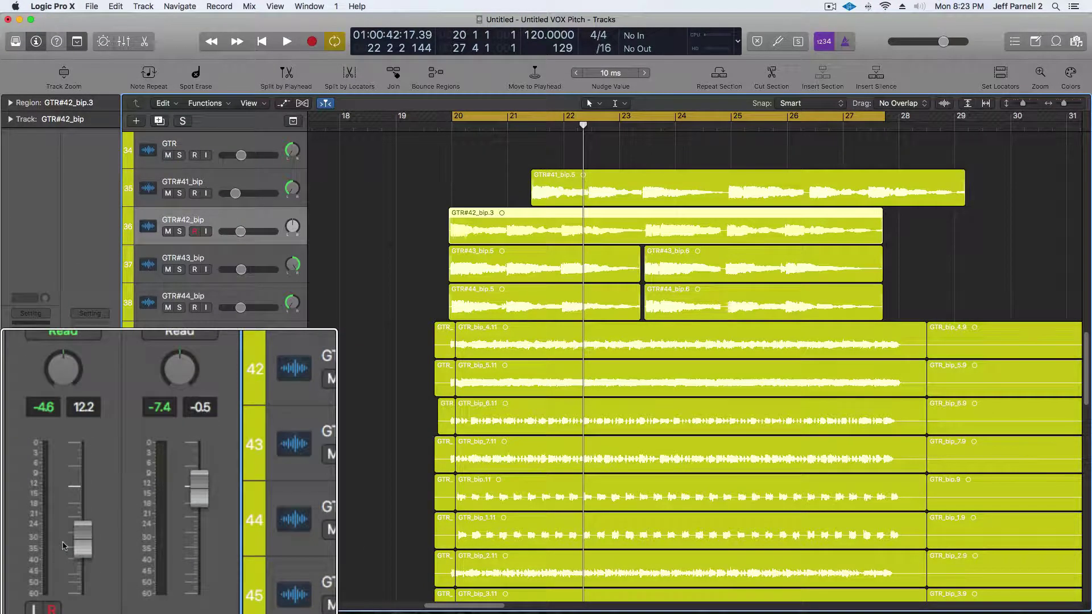
key("space")
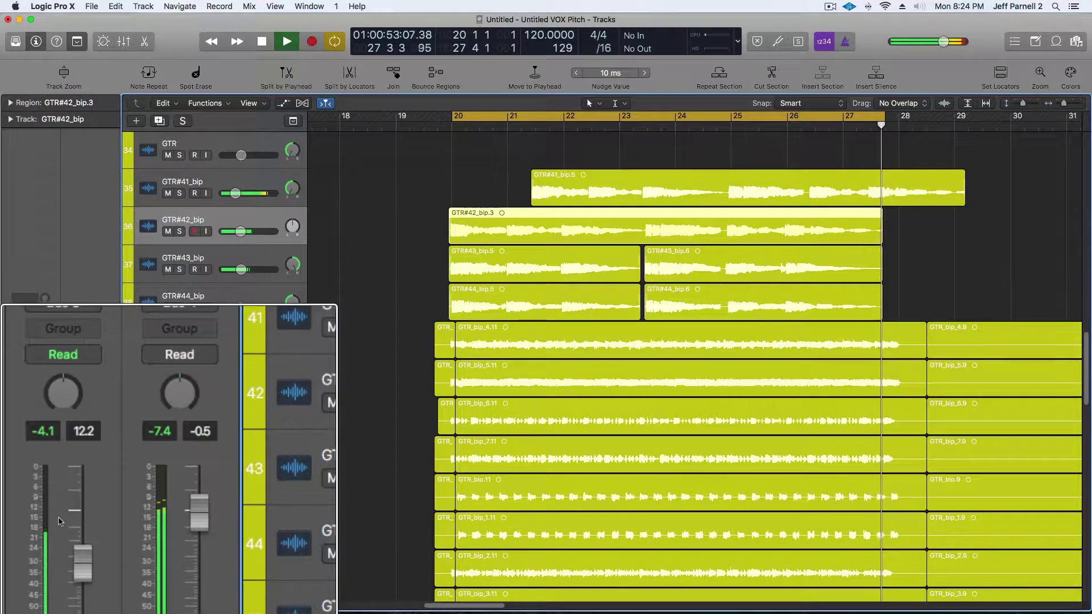
key("space")
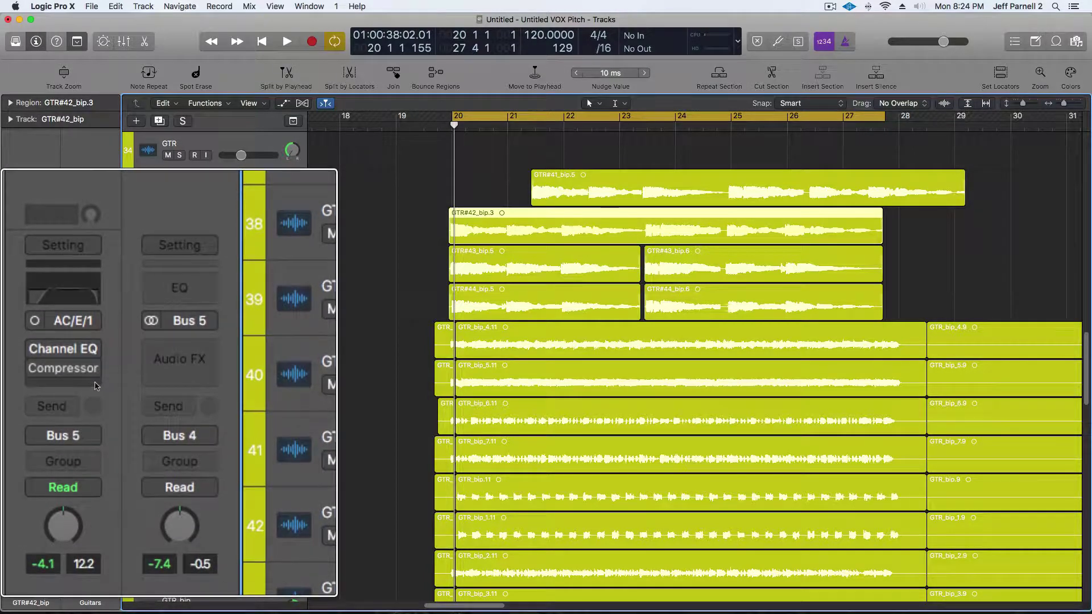
Insert a mono Gain plug-in below the Compressor on the GTR#42_bip channel strip.
left_click(99, 386)
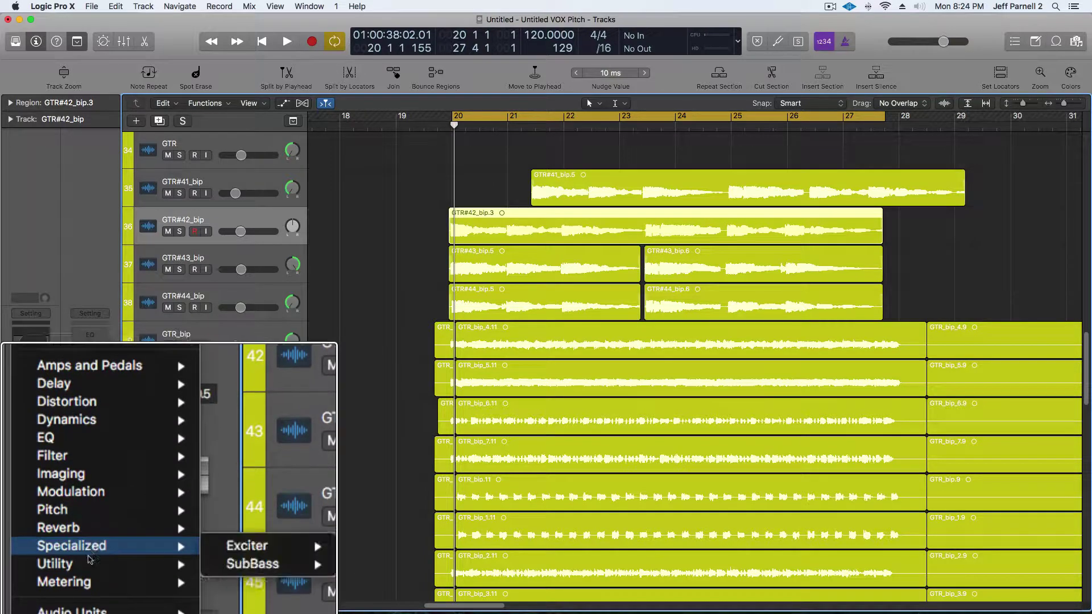
mouse_move(86, 565)
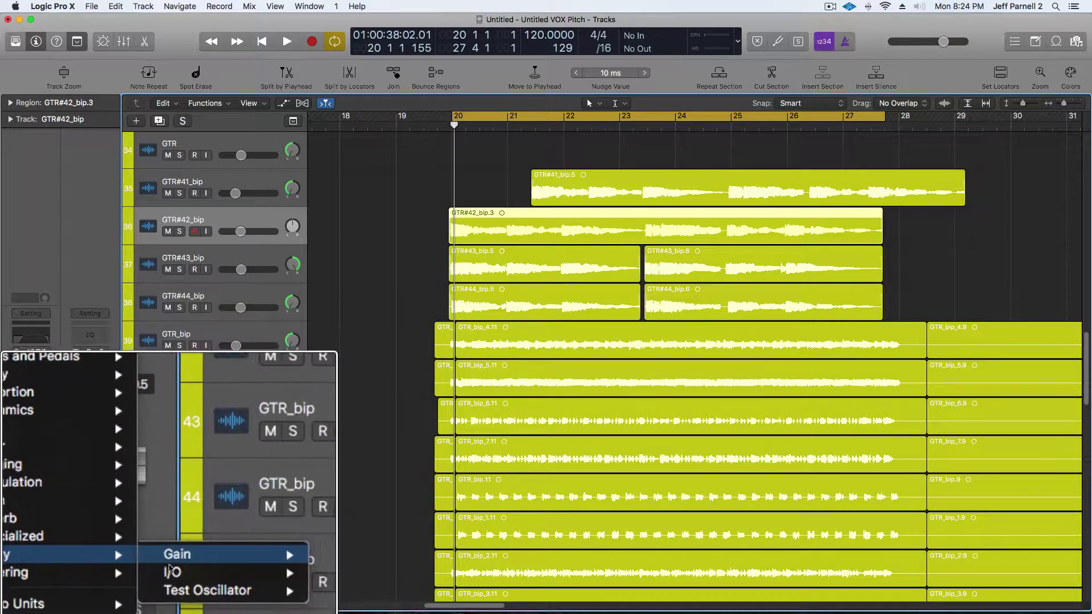
mouse_move(171, 560)
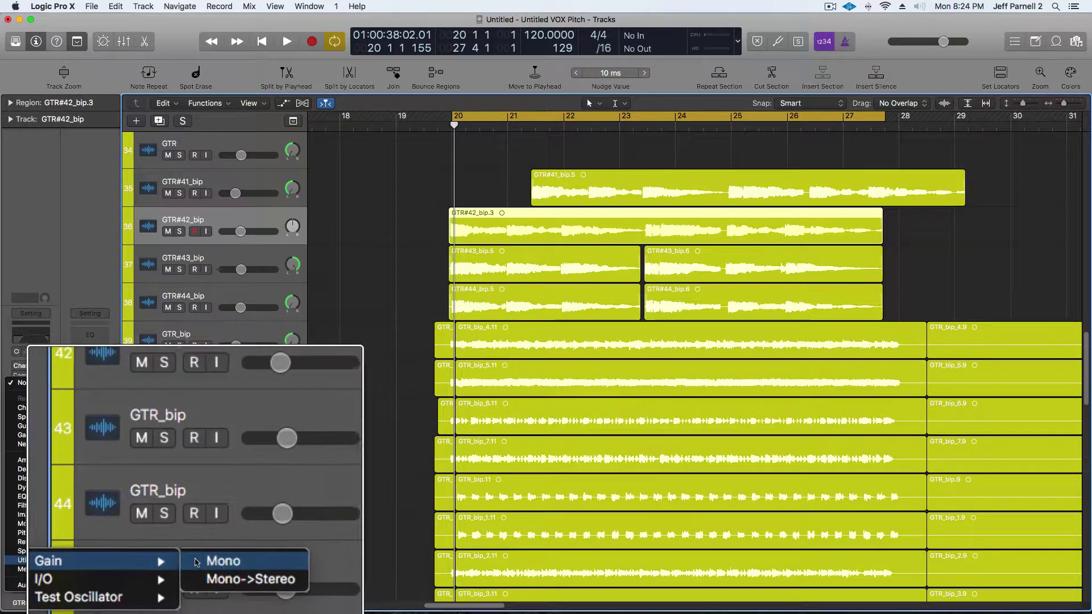
left_click(255, 563)
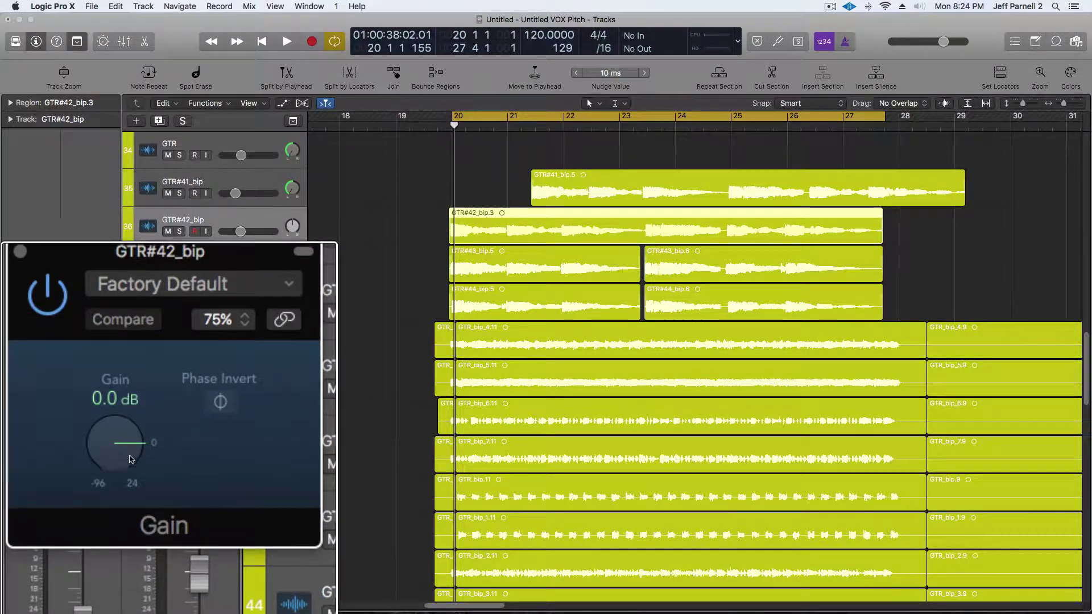
Set the Gain plug-in to -6.4 dB during playback, stop playback and close the plug-in window.
key("space")
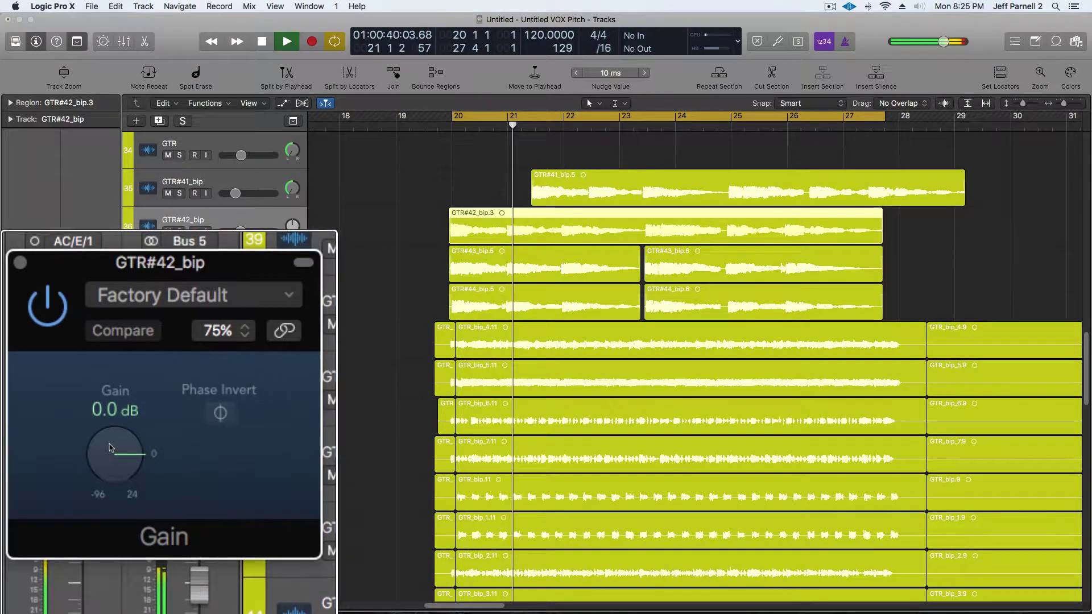
left_click_drag(113, 452, 115, 468)
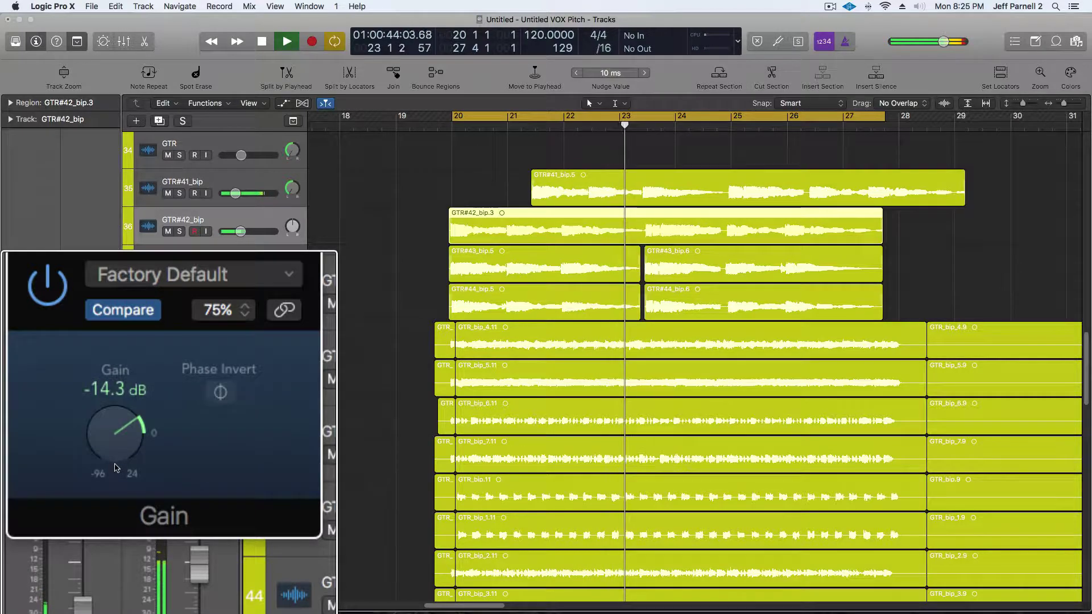
left_click_drag(115, 467, 107, 456)
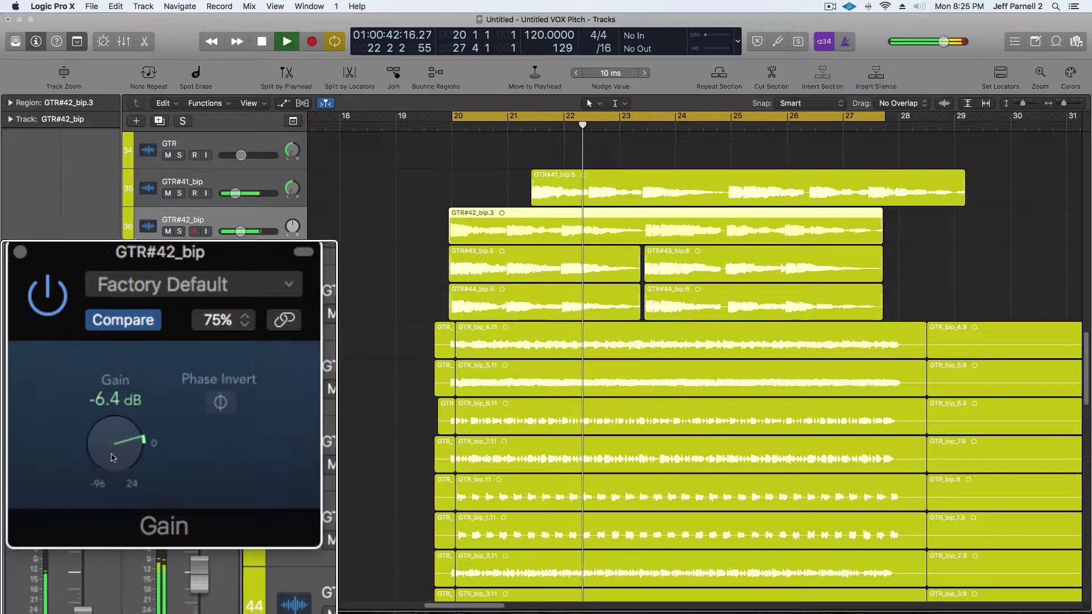
key("space")
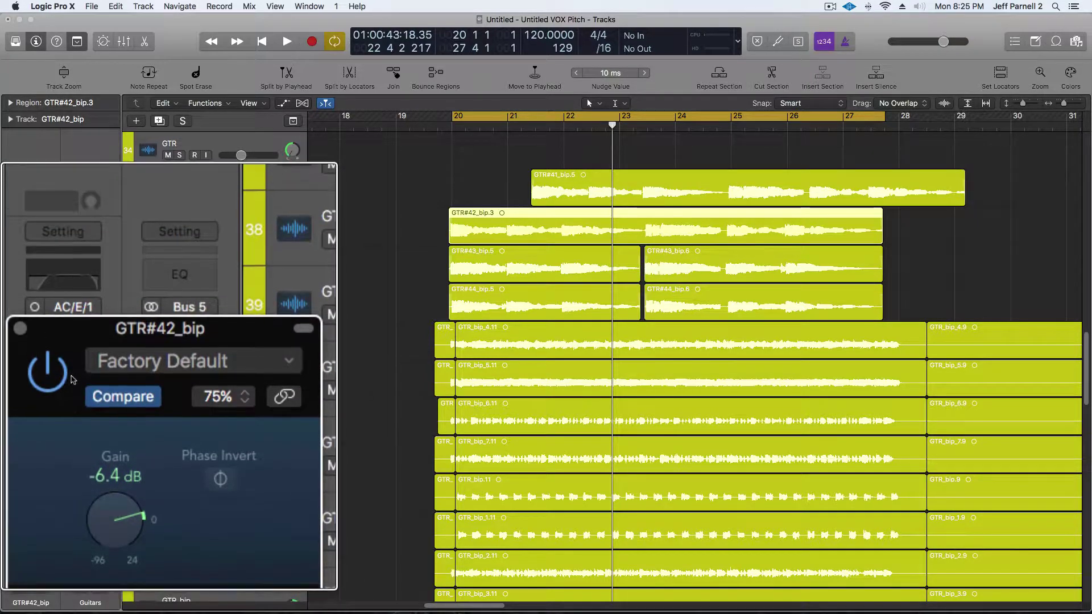
left_click(21, 353)
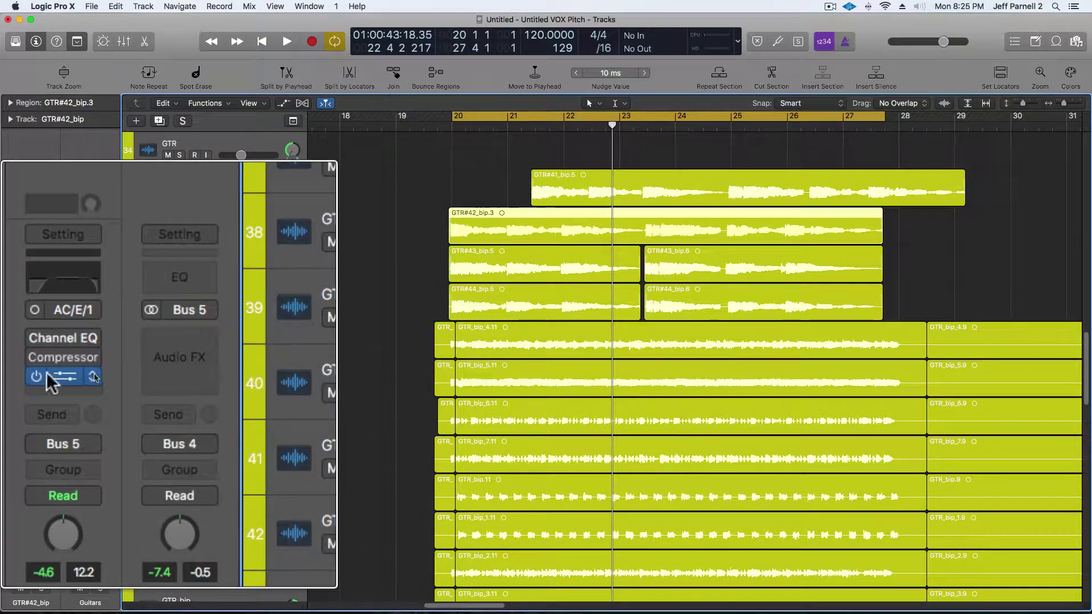
Remove the Gain plug-in from the GTR#42_bip channel strip.
left_click(90, 377)
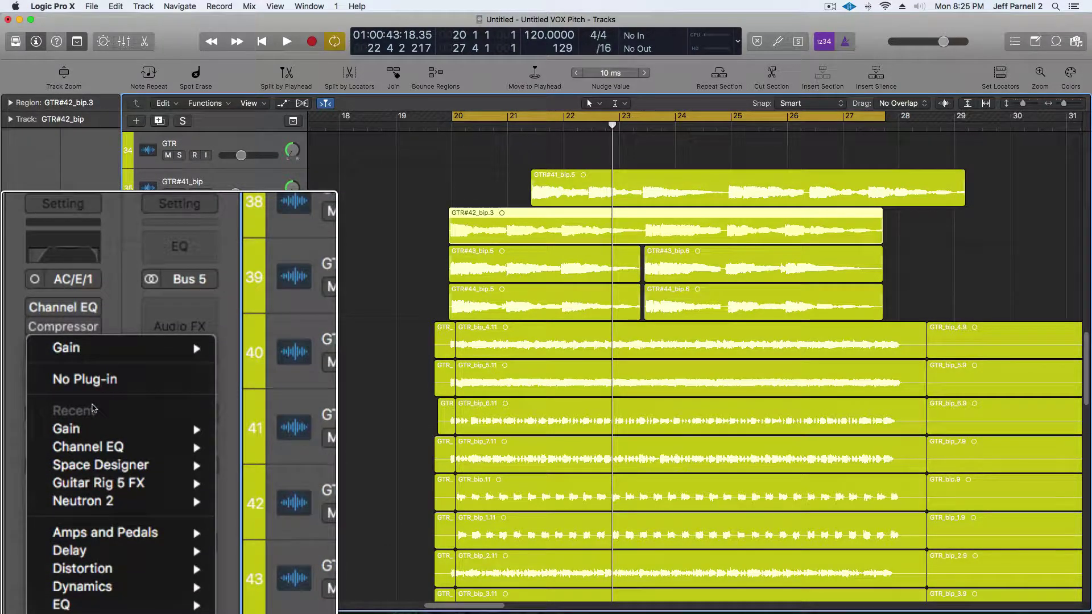
mouse_move(102, 374)
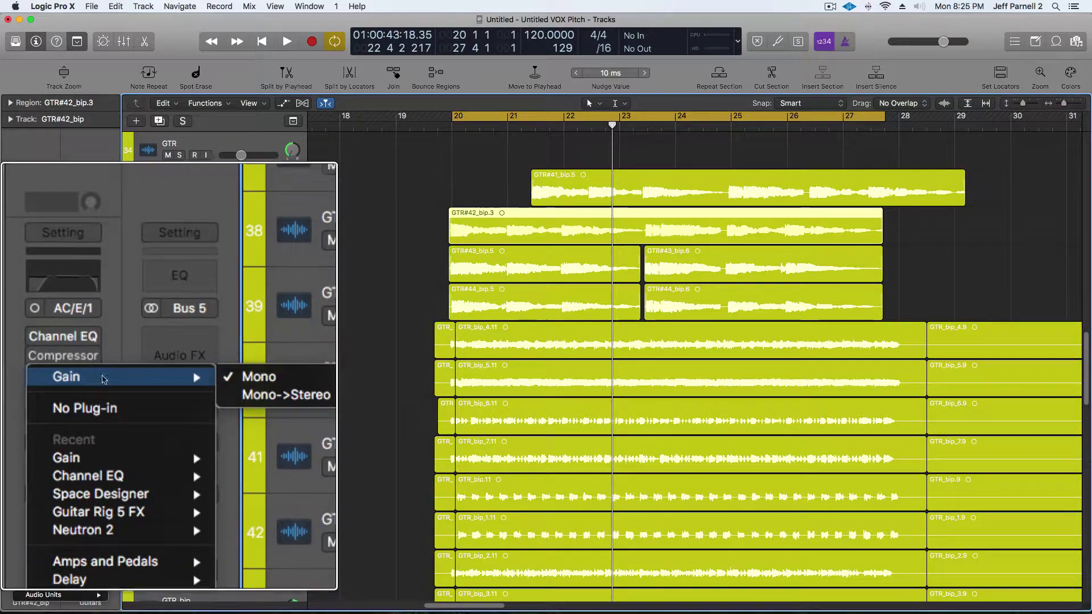
left_click(256, 375)
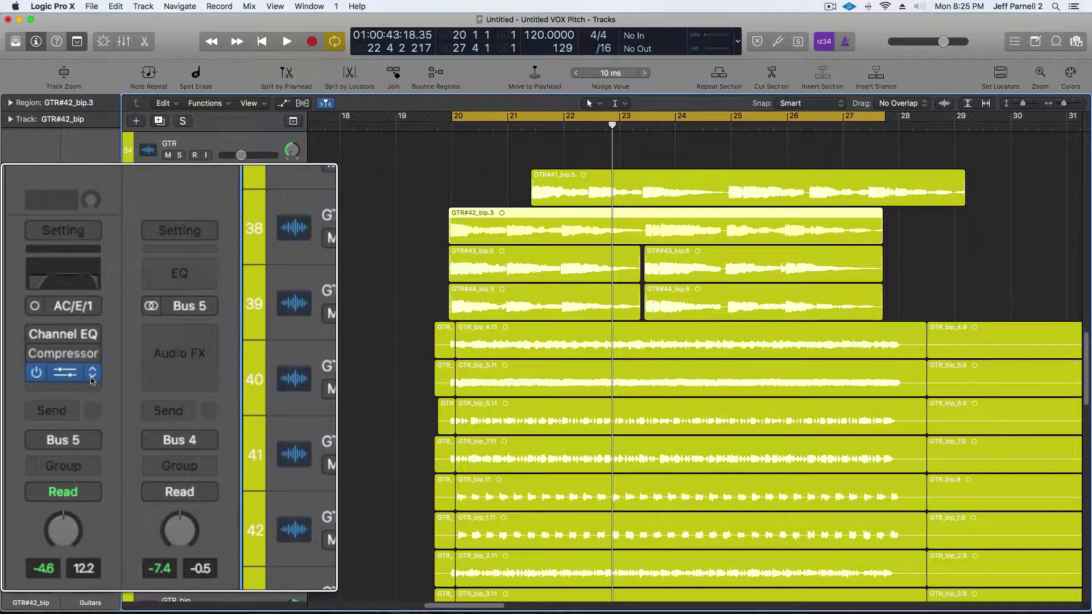
left_click(95, 378)
left_click(107, 404)
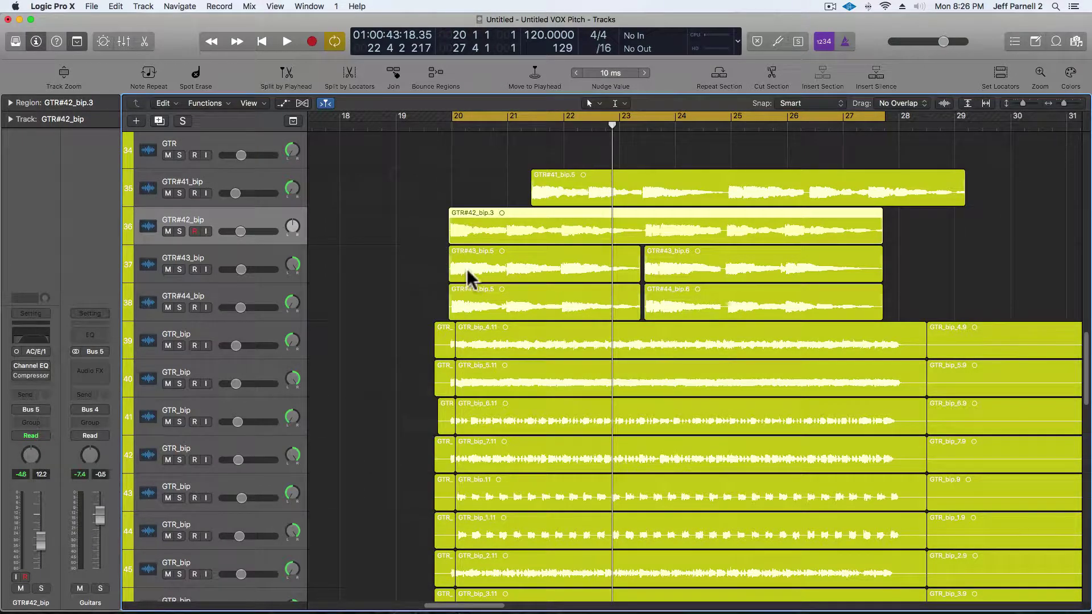
Solo the GTR#42_bip track with its GTR#42_bip.3 region selected, and play it to check the level meter.
left_click(504, 263)
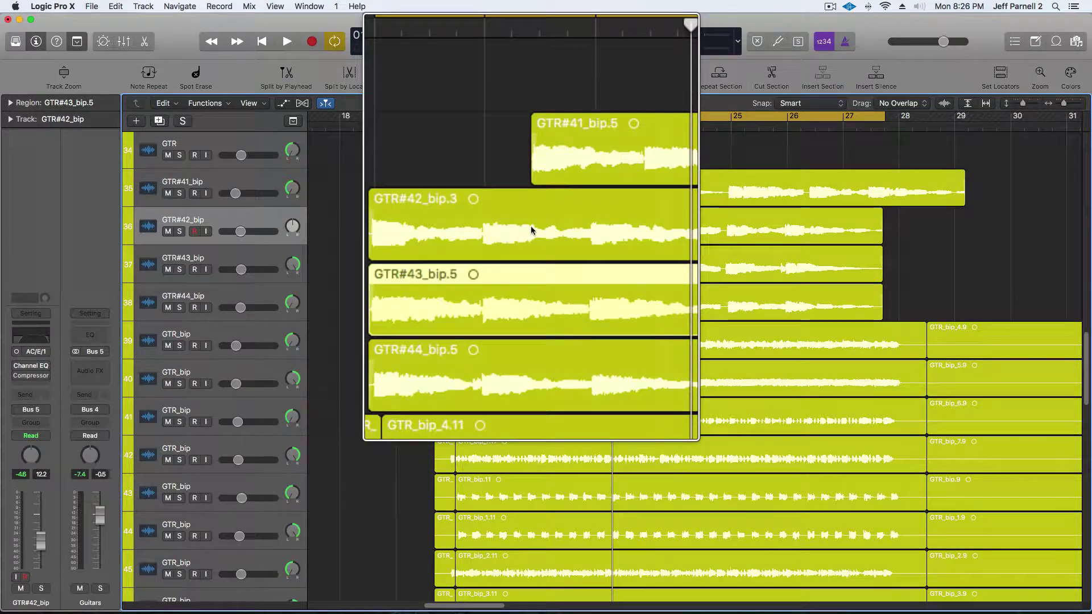
left_click(531, 227)
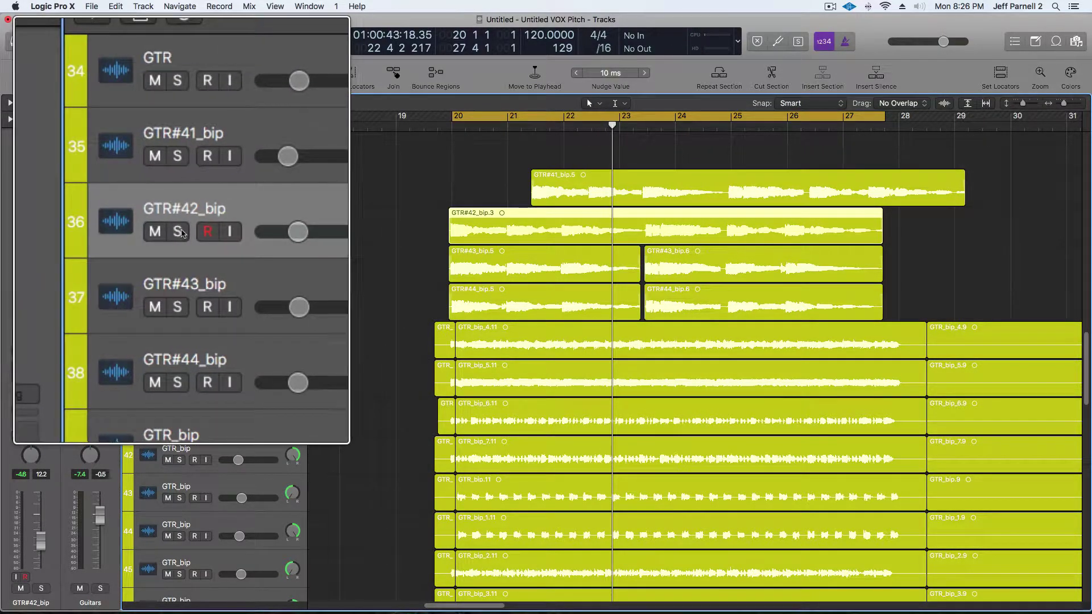
left_click(179, 231)
key("space")
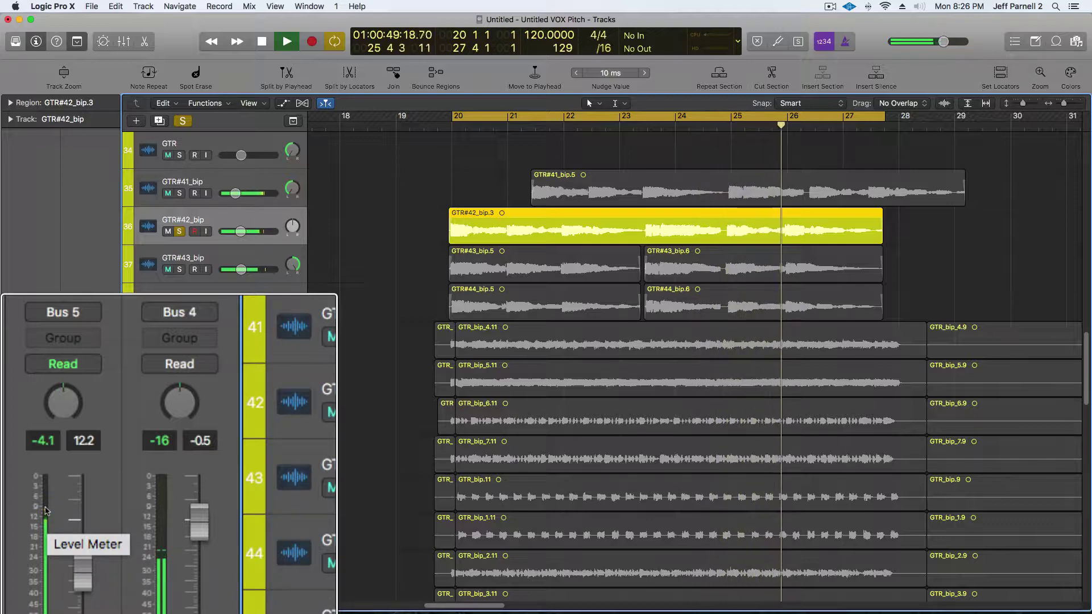
key("space")
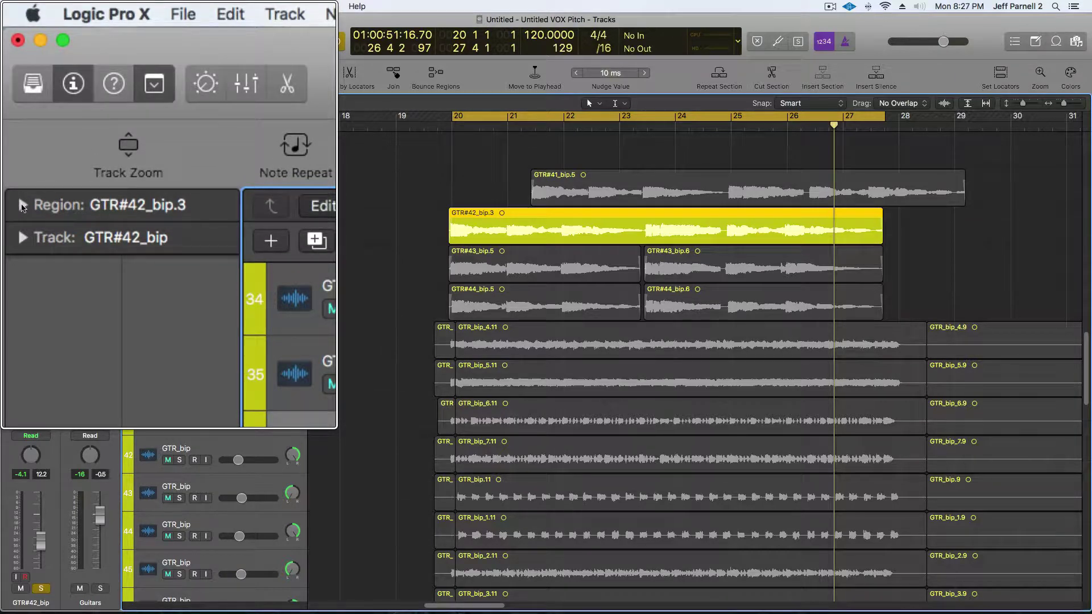
Show the parameters of the GTR#42_bip.3 region, set its gain to +4.3 dB and play it back.
left_click(22, 205)
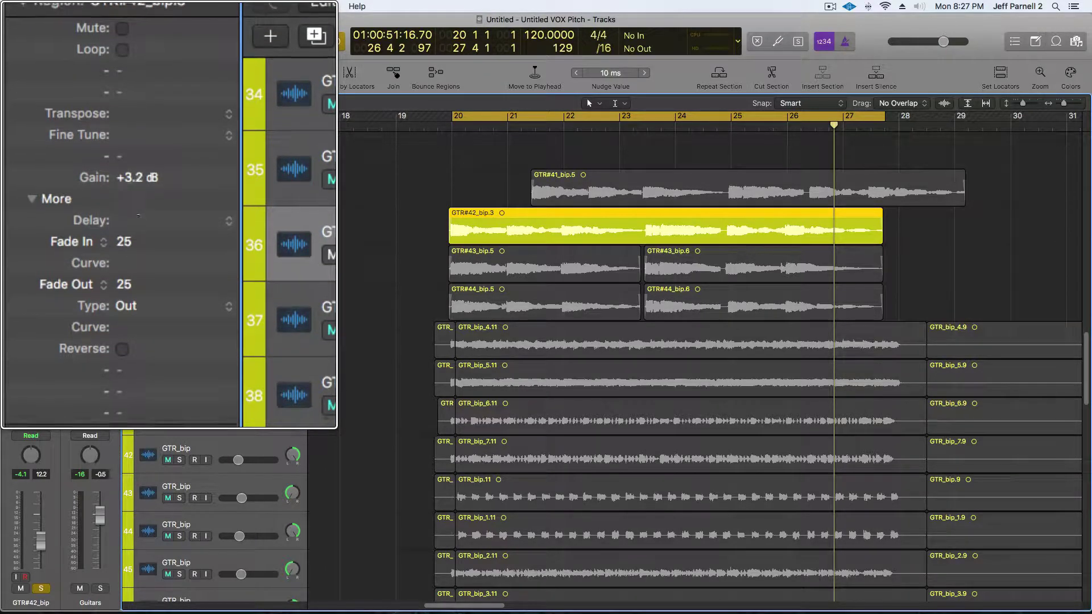
mouse_move(142, 217)
left_mouse_down()
mouse_move(169, 265)
mouse_move(168, 310)
mouse_move(160, 215)
left_mouse_up()
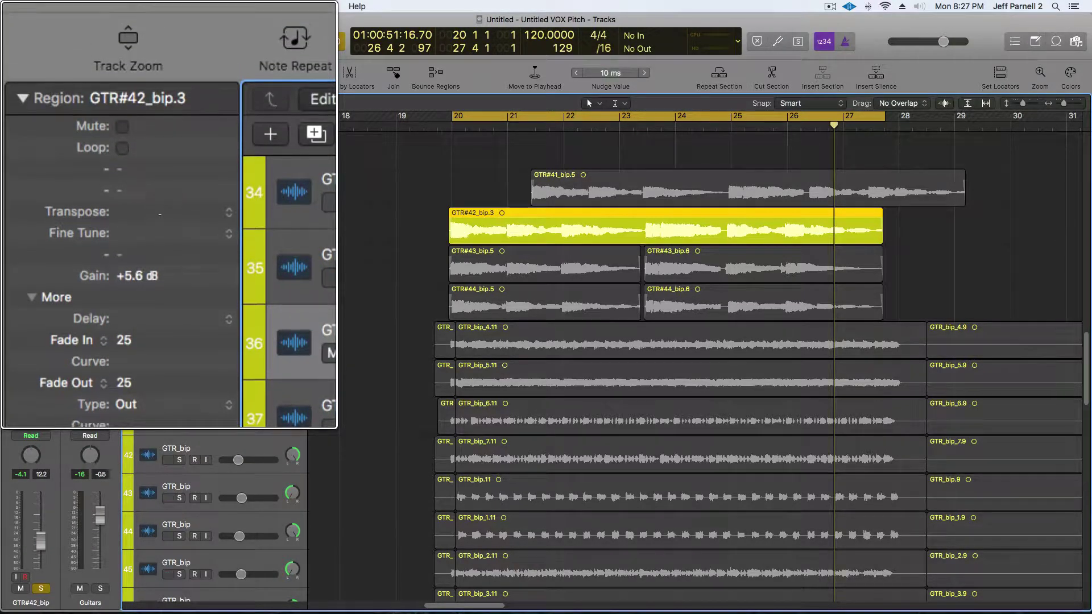
left_click_drag(160, 215, 144, 215)
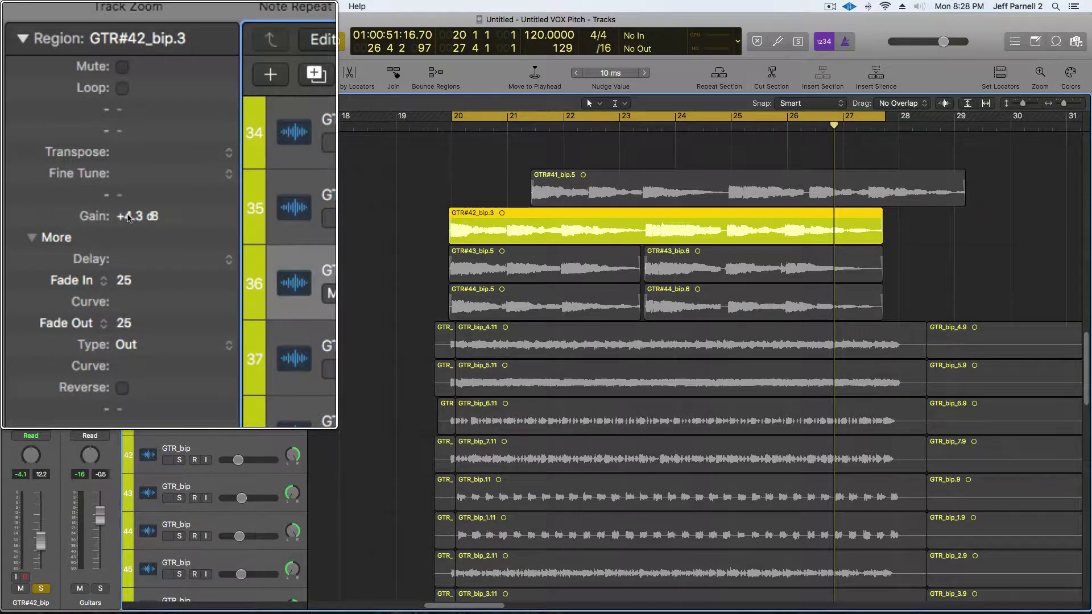
key("space")
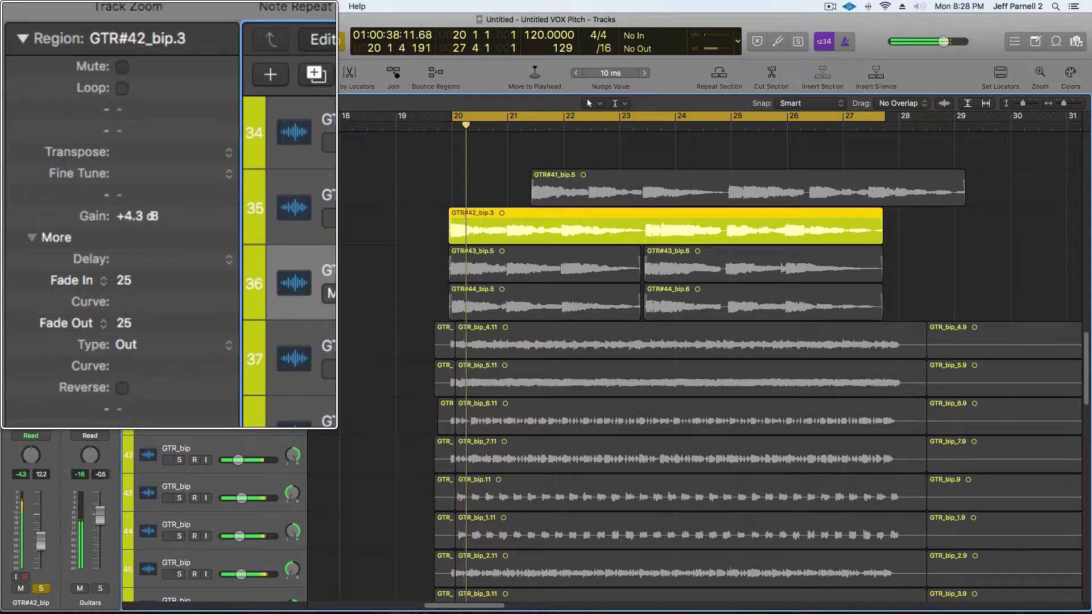
Set the GTR#42_bip.3 region's gain to -2.4 dB and play it back.
left_click_drag(128, 219, 122, 288)
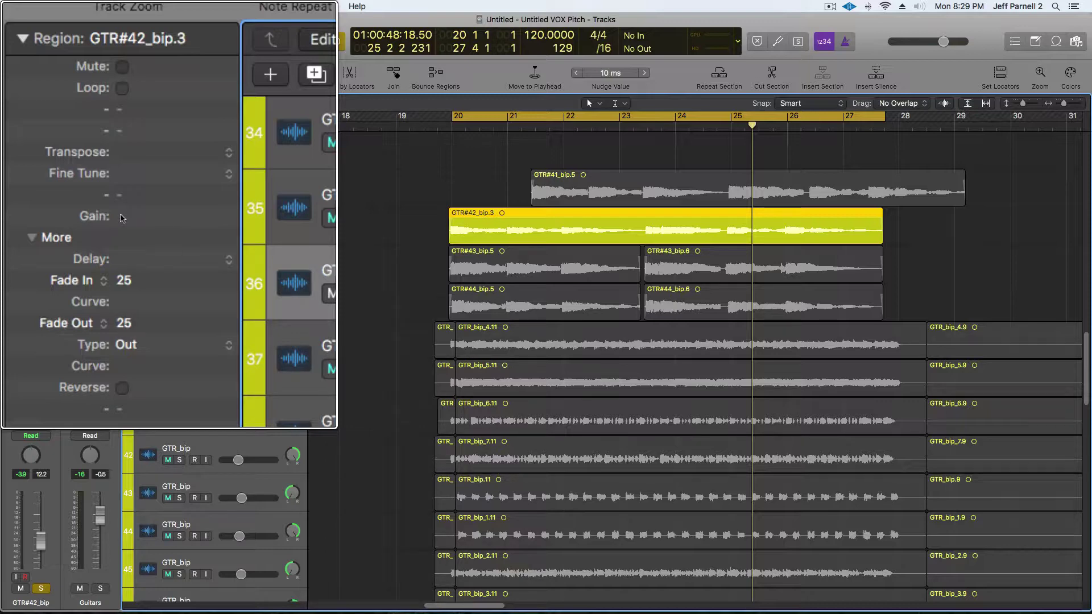
left_click_drag(121, 217, 121, 250)
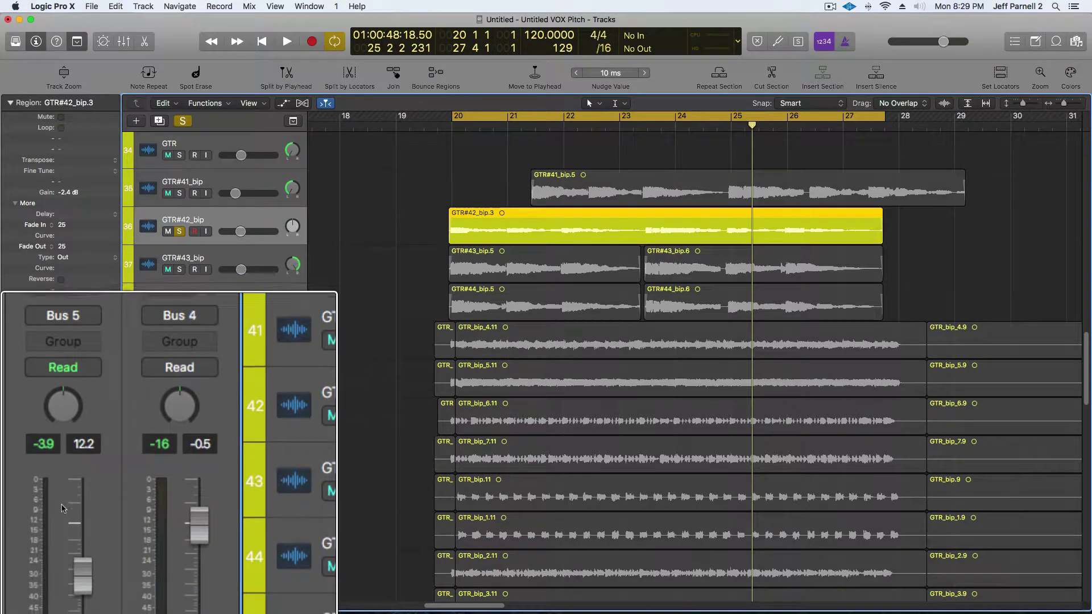
key("space")
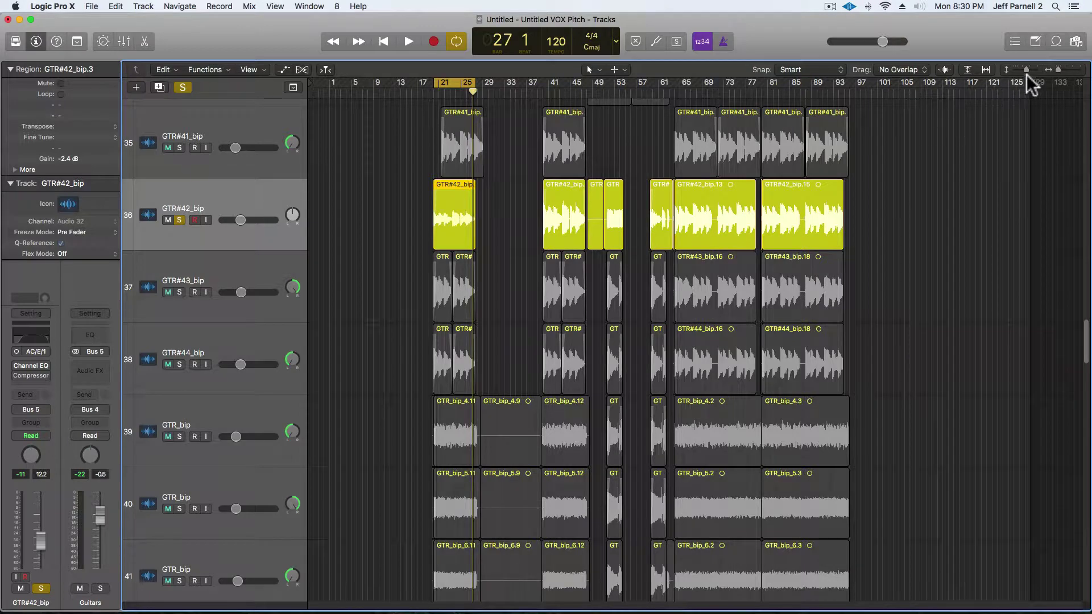
Search Help for "pre" and check the Pre-Fader Metering option.
left_click_drag(1024, 66, 1016, 70)
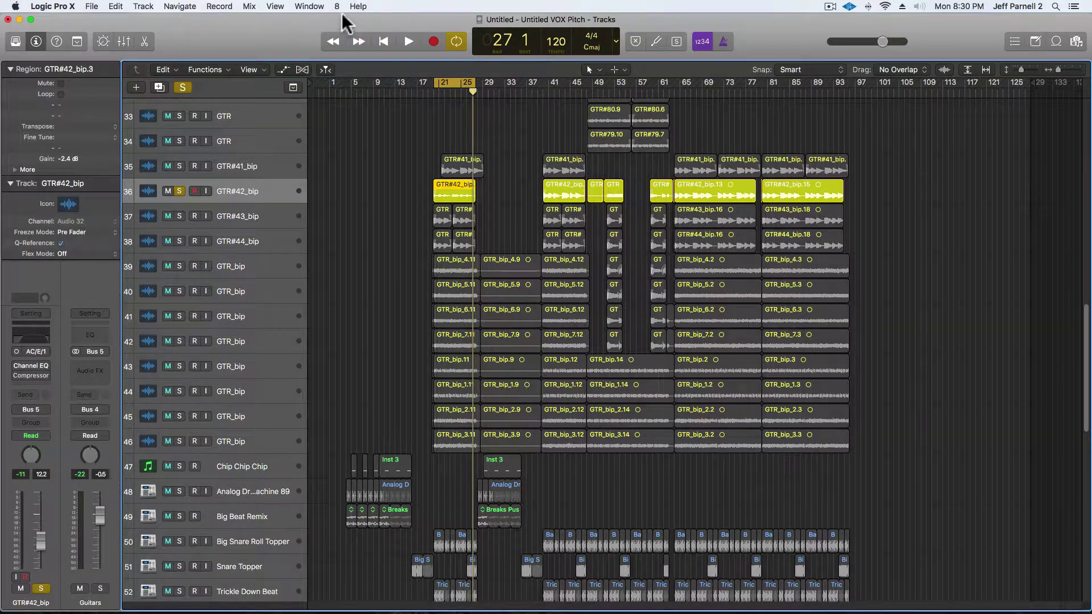
left_click(358, 6)
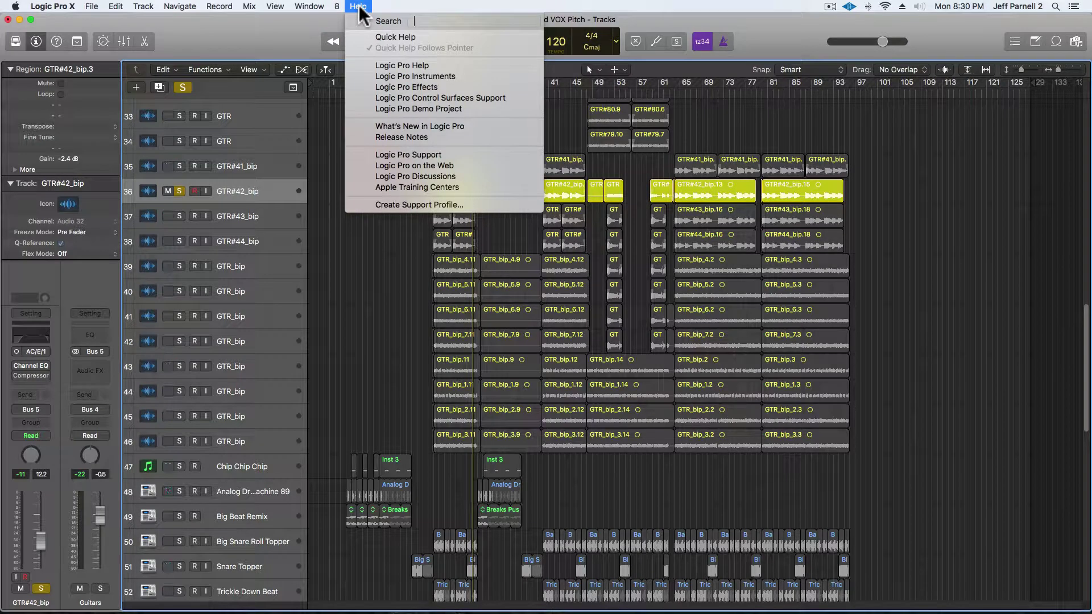
type("pre")
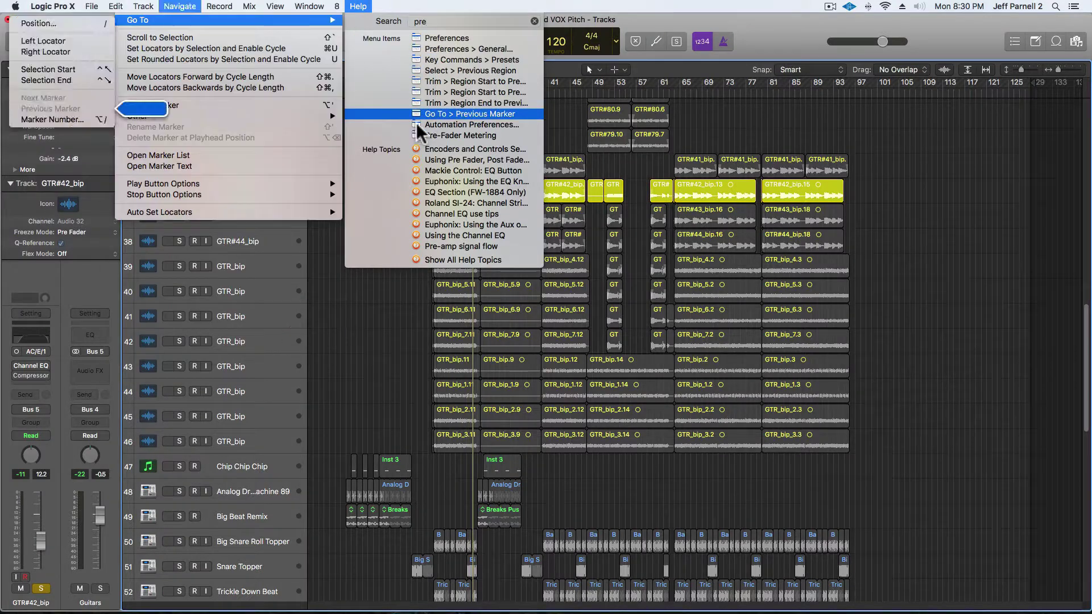
mouse_move(436, 136)
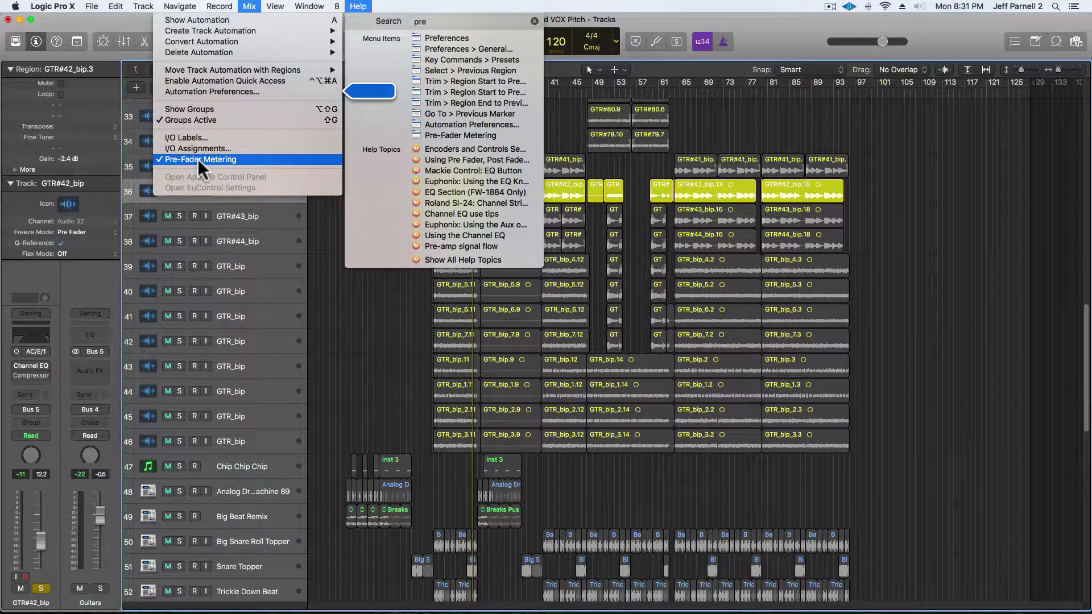
left_click(197, 159)
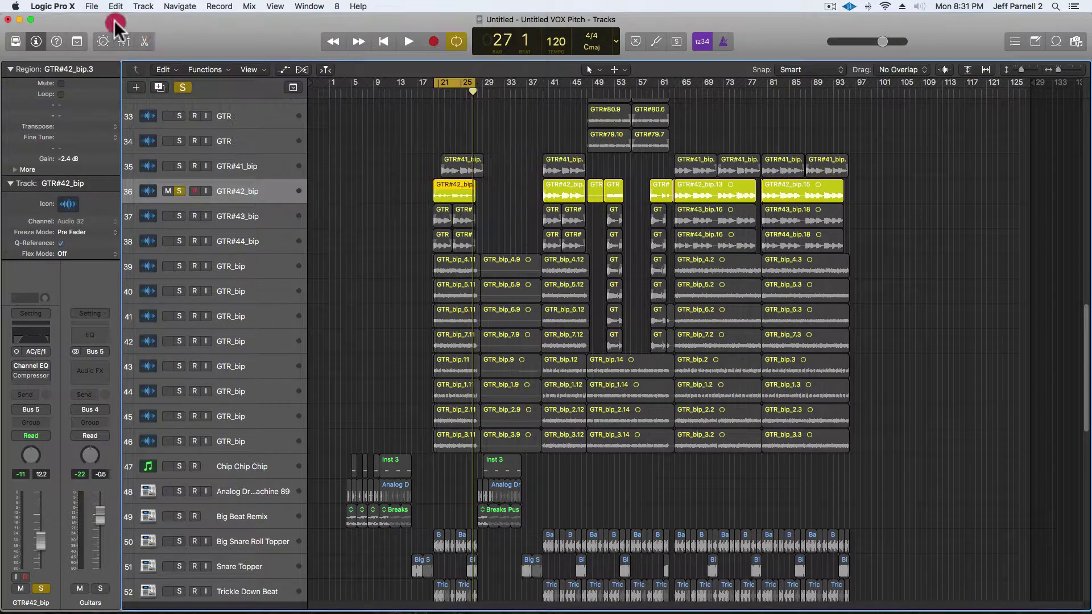